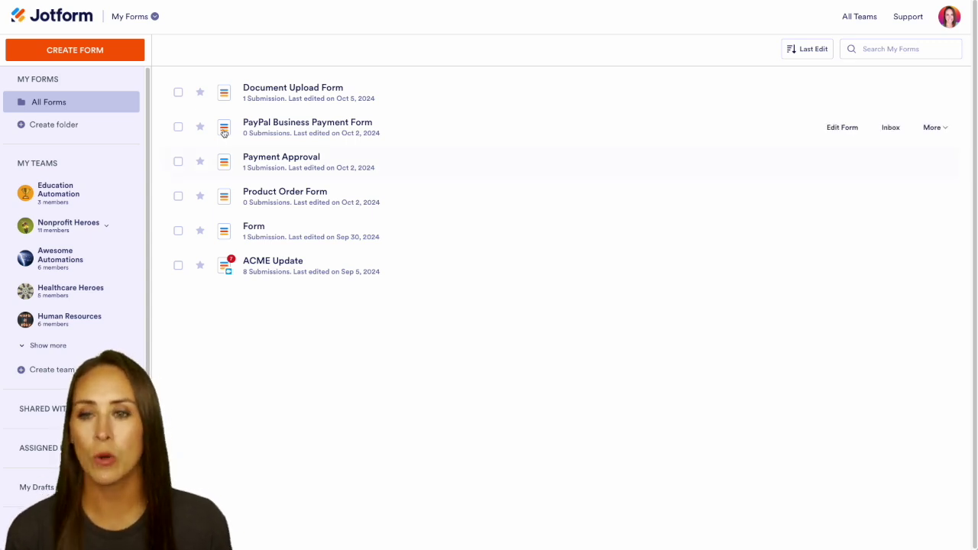
Create a new workflow from the Expense Approval Template, found by searching 'expense'.
left_click(153, 17)
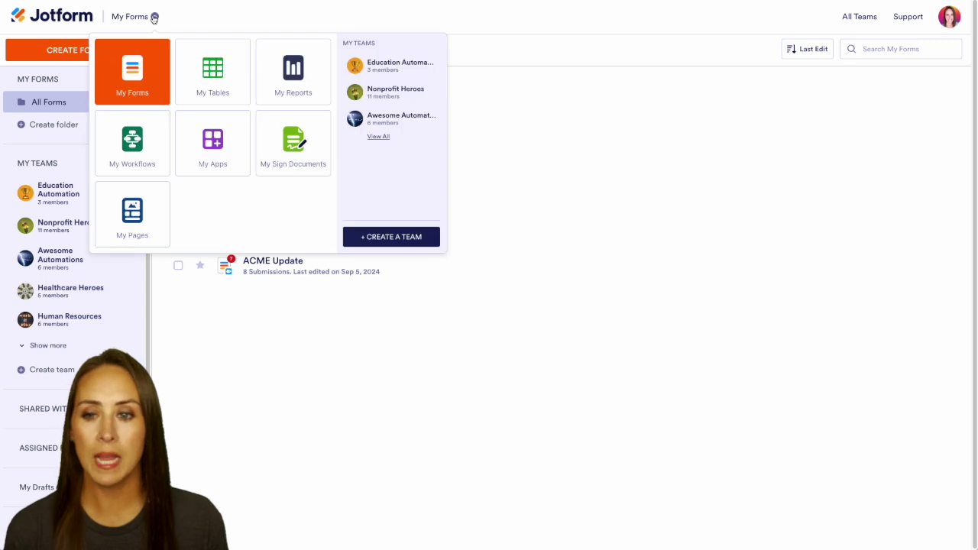
left_click(141, 167)
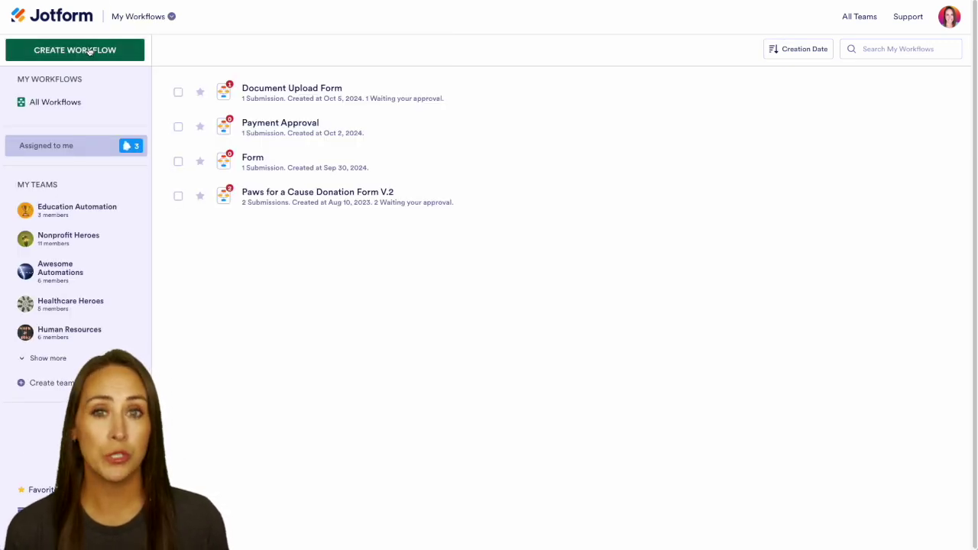
left_click(89, 50)
left_click(633, 181)
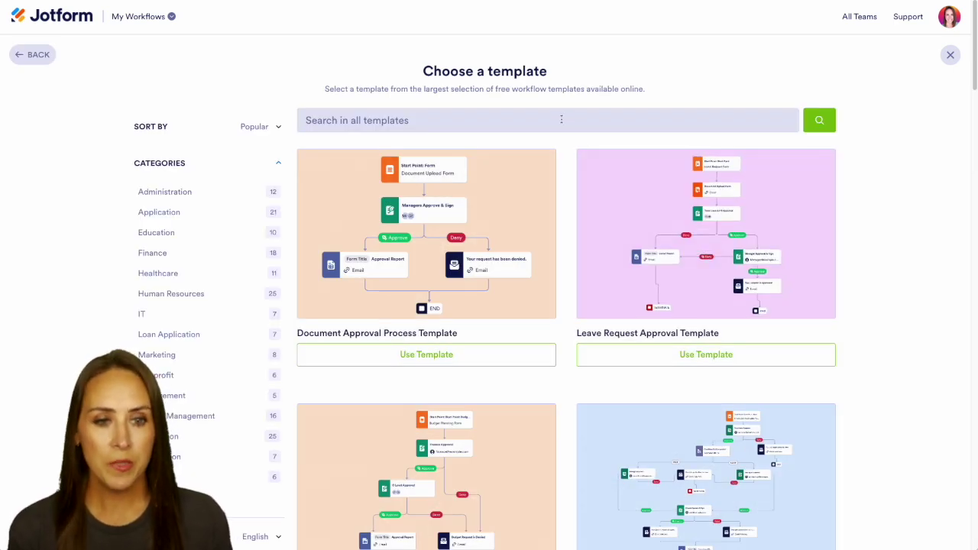
left_click(561, 120)
type("expense")
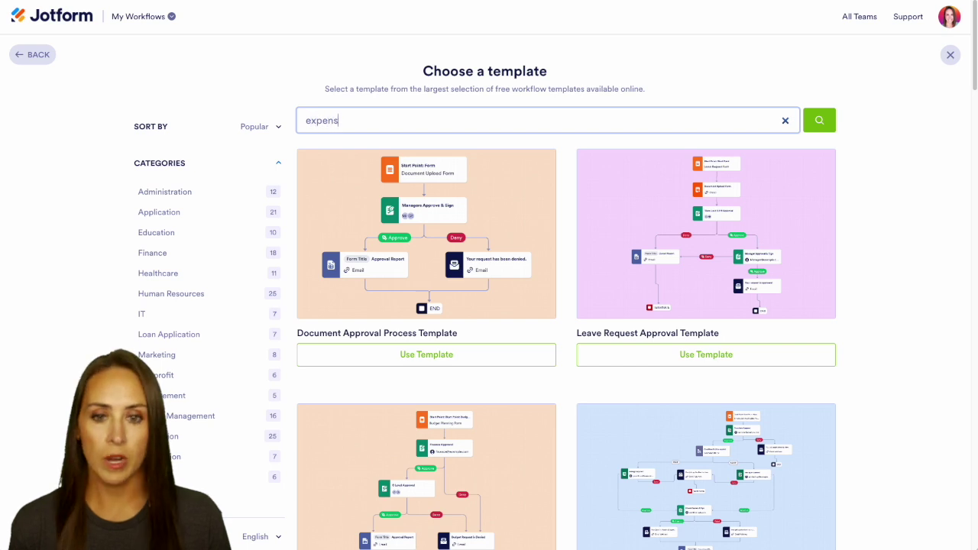
key("Return")
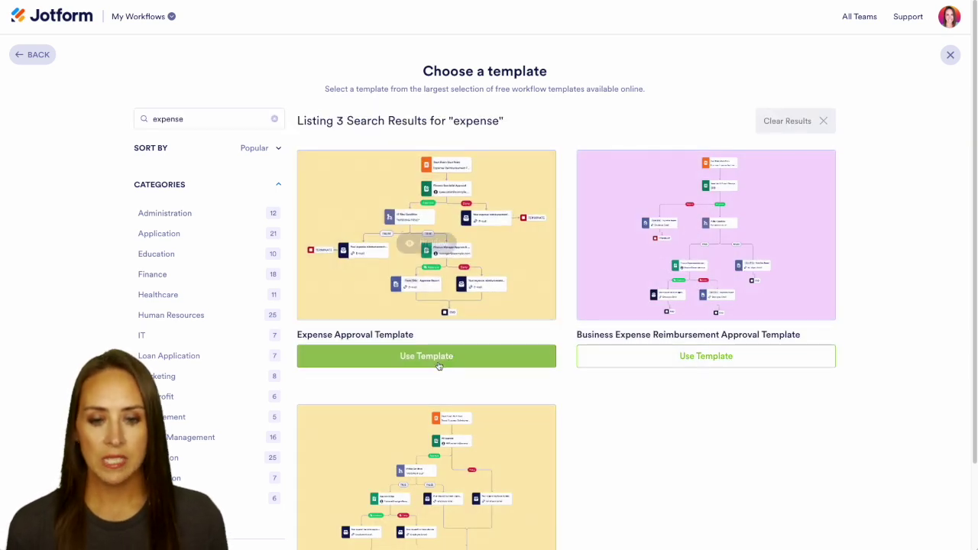
left_click(338, 363)
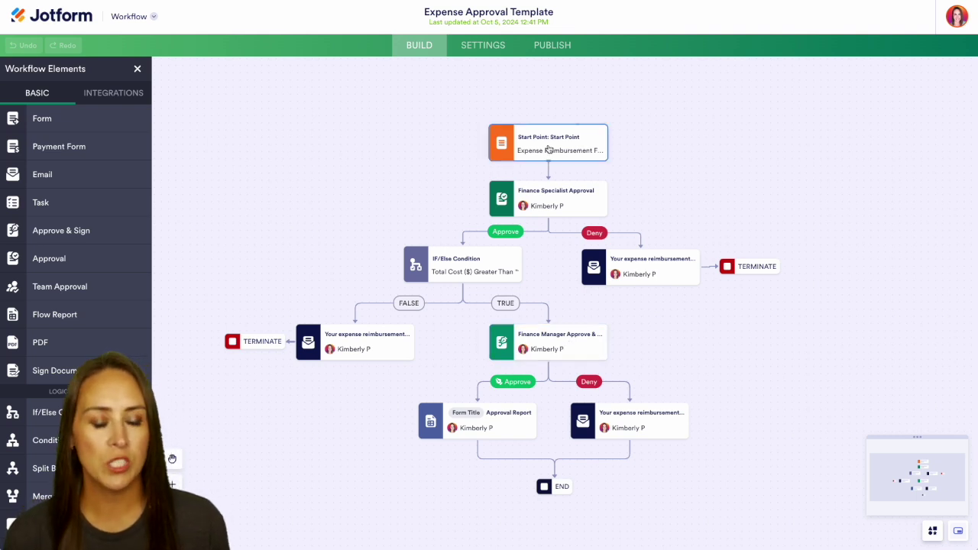
left_click(640, 134)
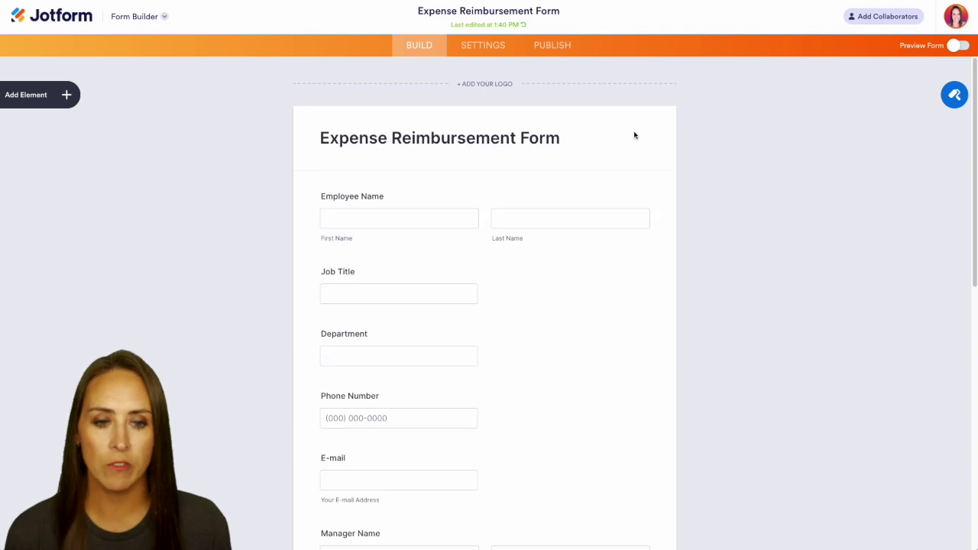
scroll(703, 334, "down", 2)
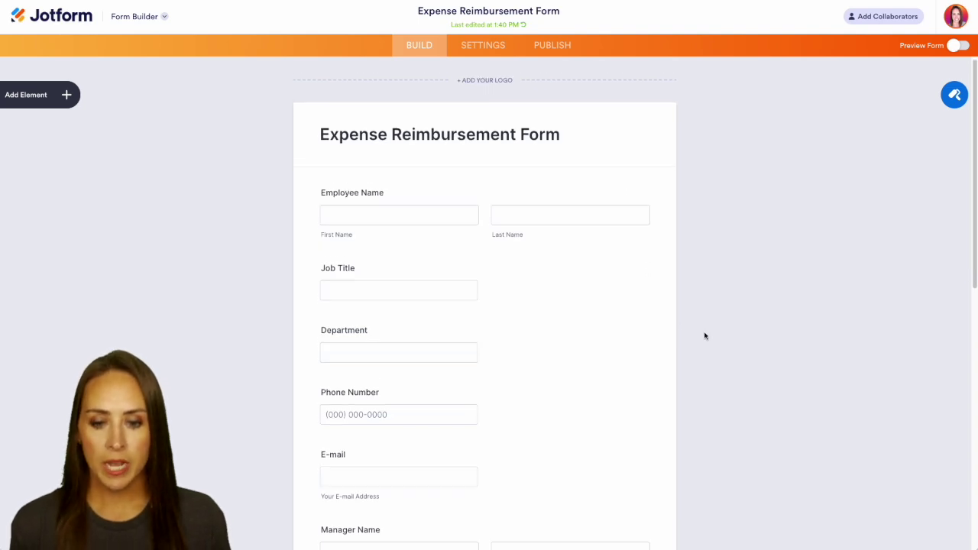
scroll(585, 355, "down", 10)
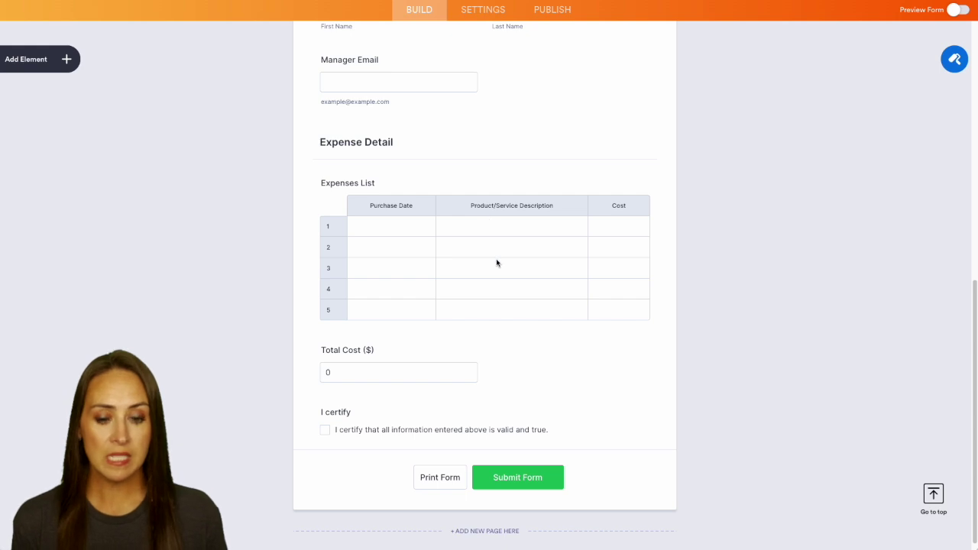
left_click(450, 365)
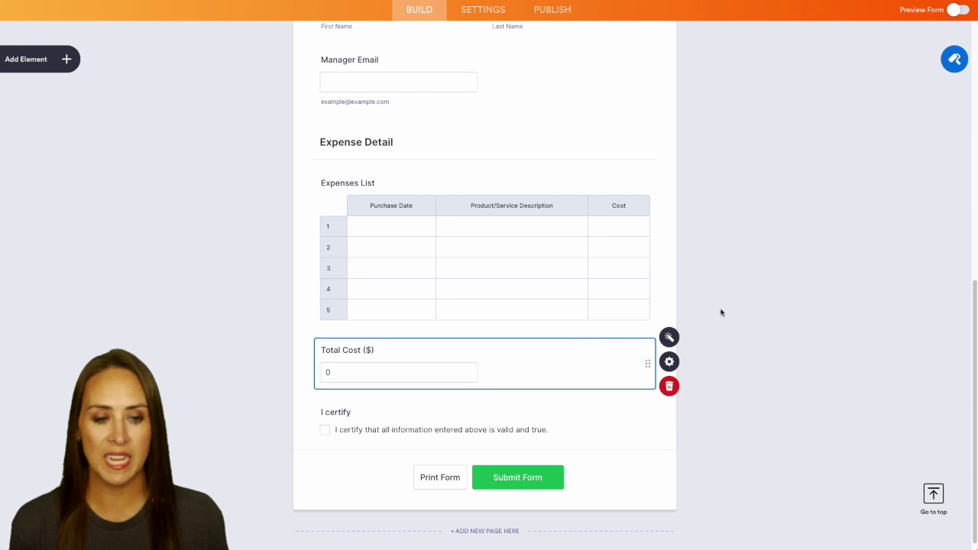
scroll(744, 308, "up", 15)
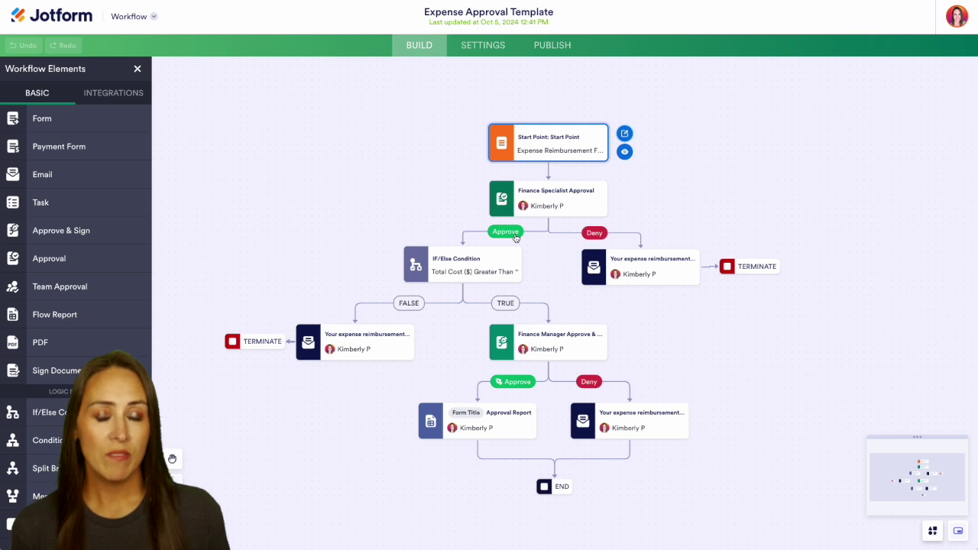
left_click(493, 271)
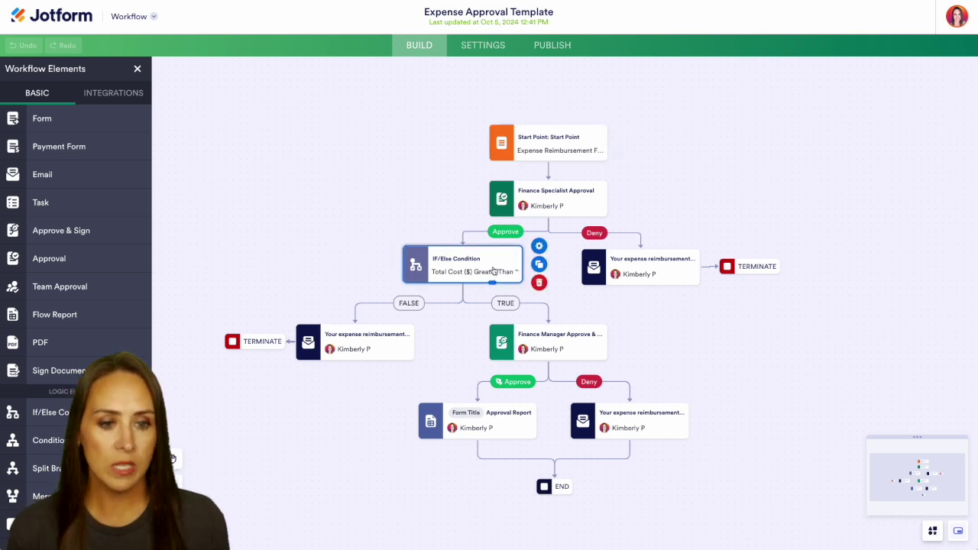
left_click(540, 245)
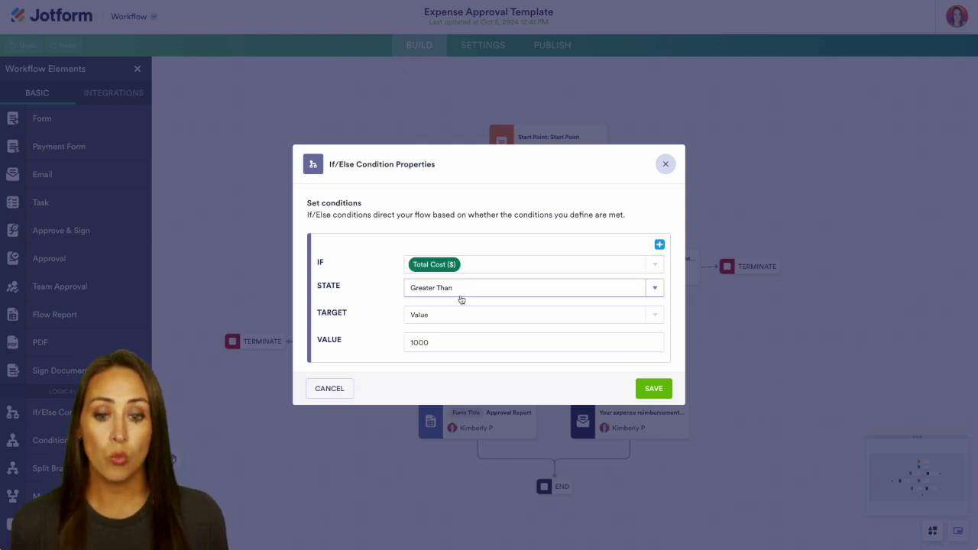
key("Escape")
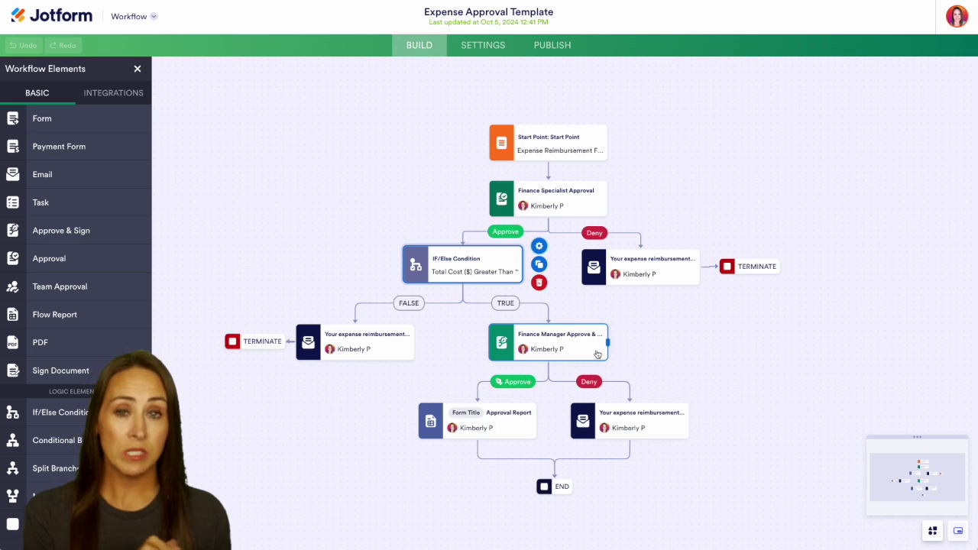
left_click(382, 340)
left_click(435, 326)
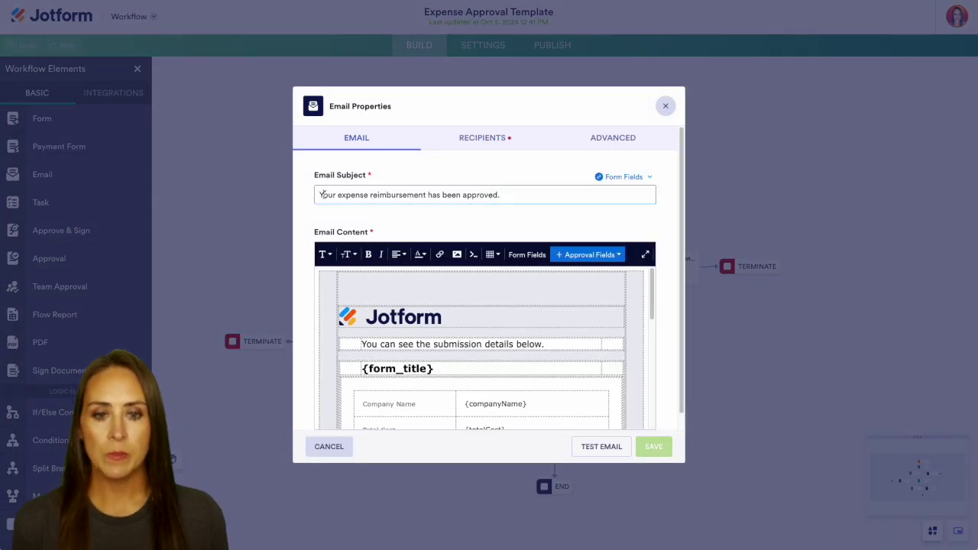
left_click_drag(320, 195, 537, 195)
left_click(665, 106)
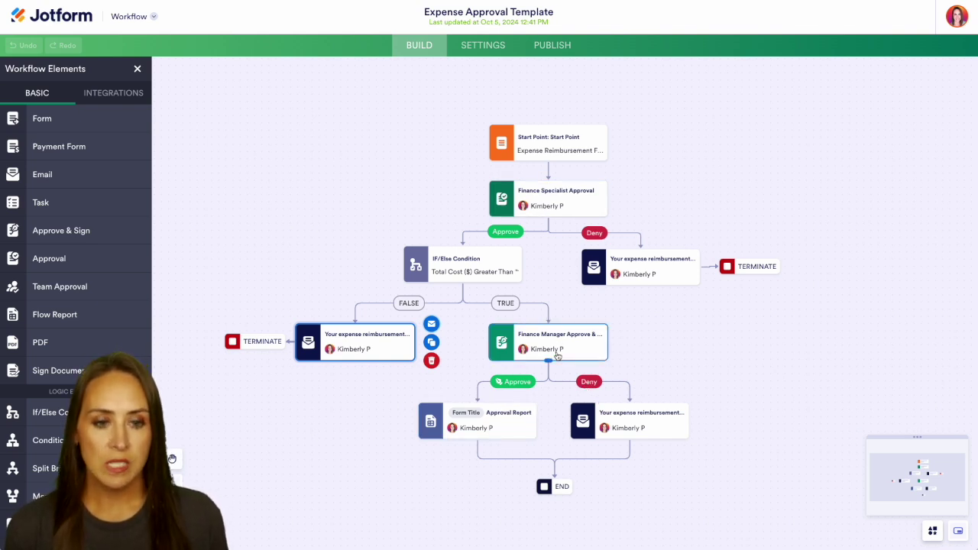
Add the form's Manager Email field as an approver in Finance Specialist Approval properties.
left_click(569, 203)
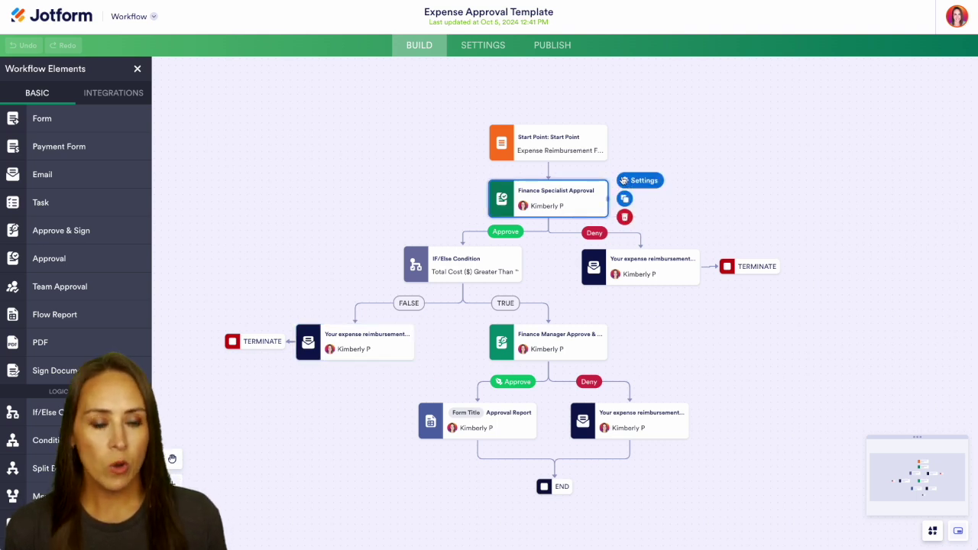
left_click(624, 180)
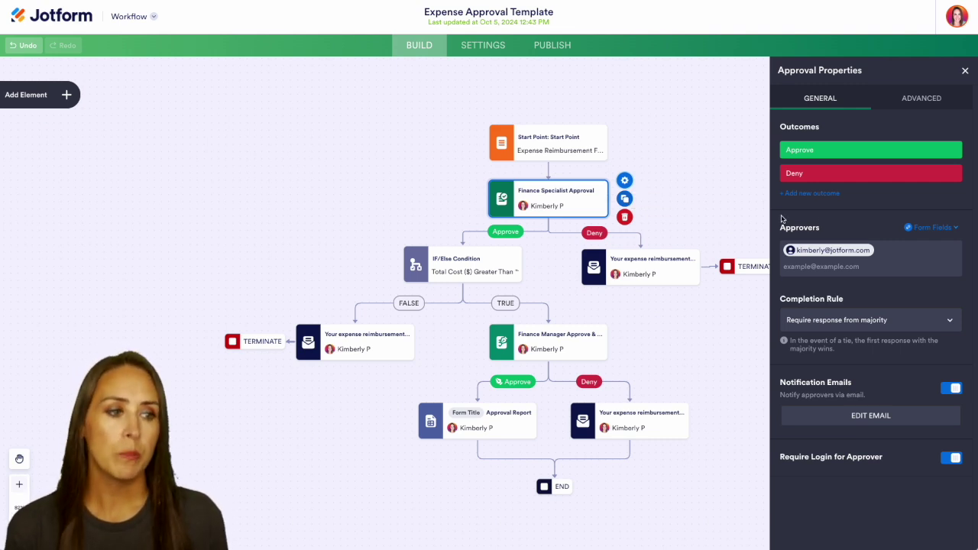
left_click(951, 229)
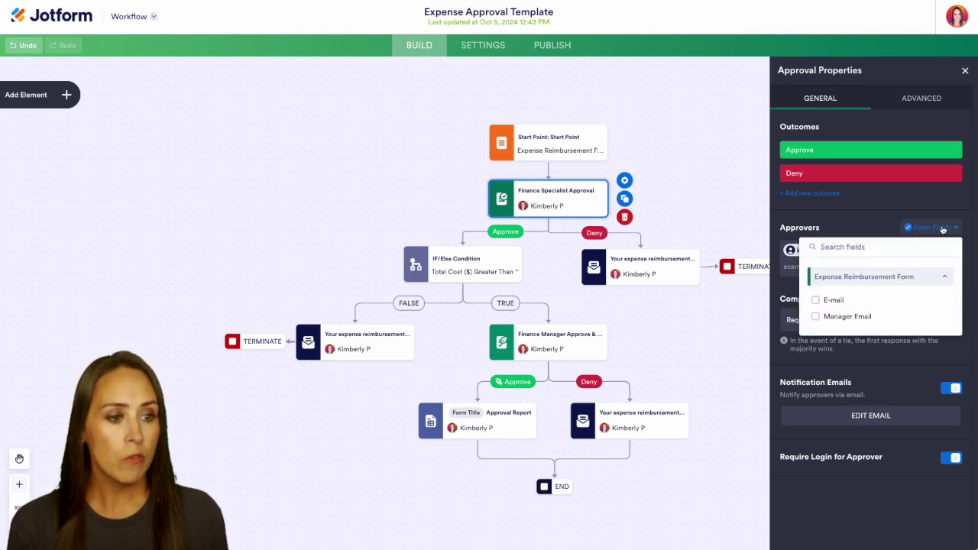
left_click(815, 316)
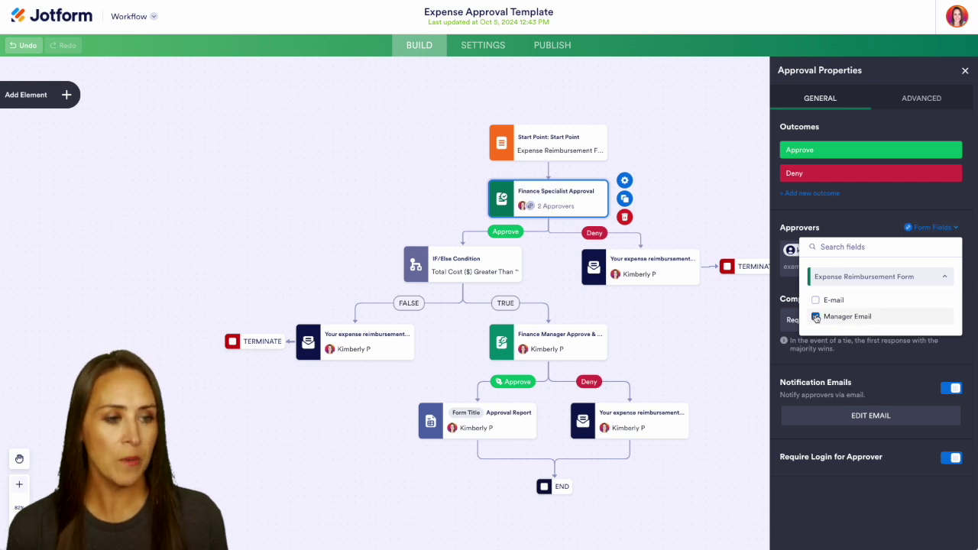
left_click(873, 205)
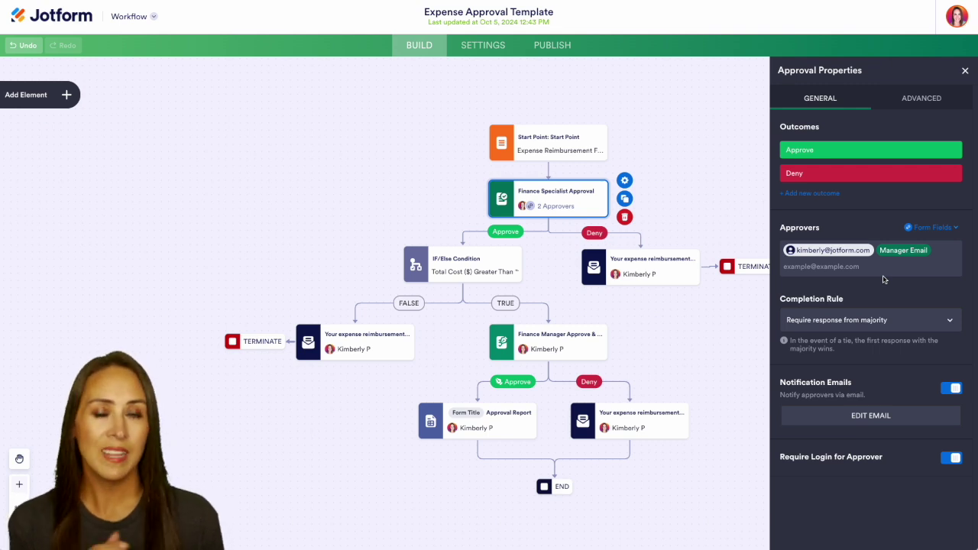
left_click(965, 70)
Open the live form in a new tab; enter the requester's name and job title 'Sales Manager'.
left_click(549, 47)
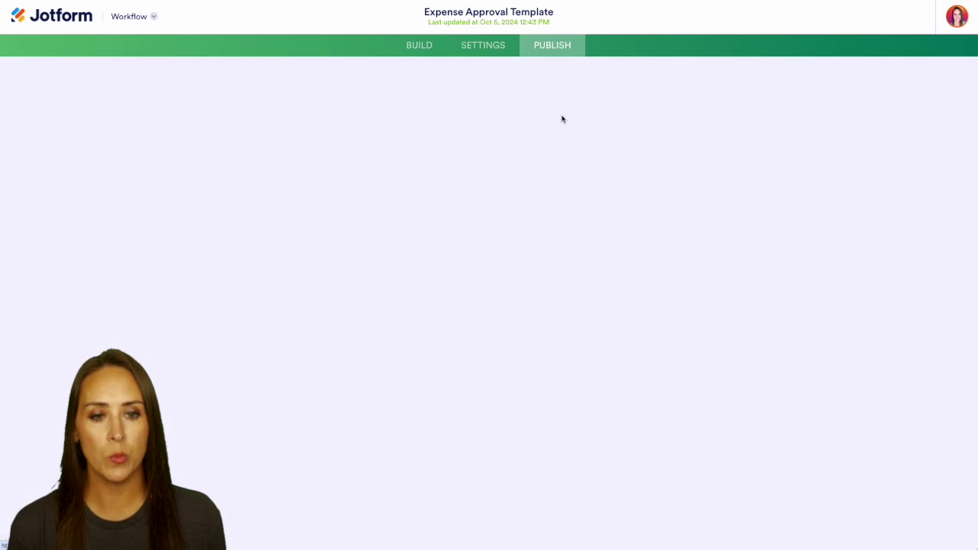
left_click(502, 184)
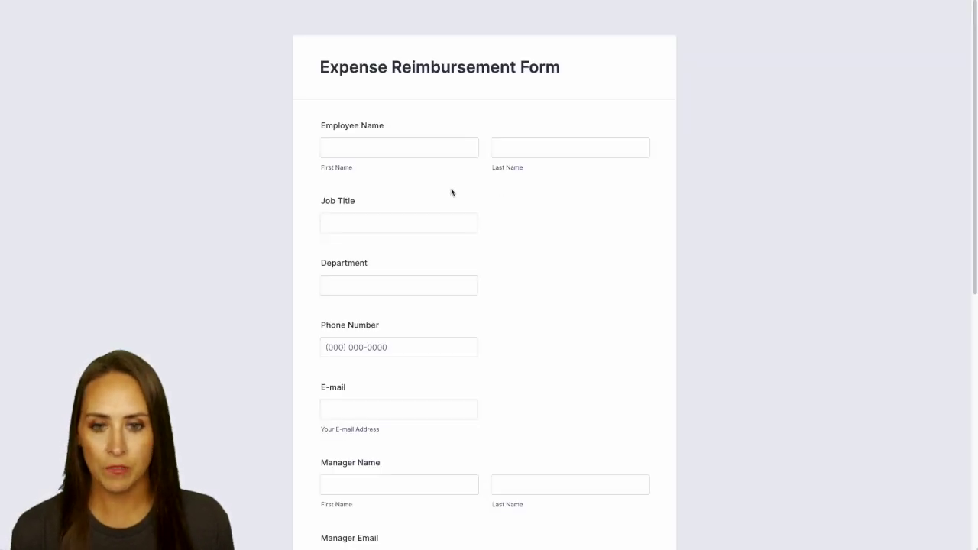
type("John")
key("Tab")
type("Smith")
left_click(359, 214)
type("Sales Manager")
left_click(337, 284)
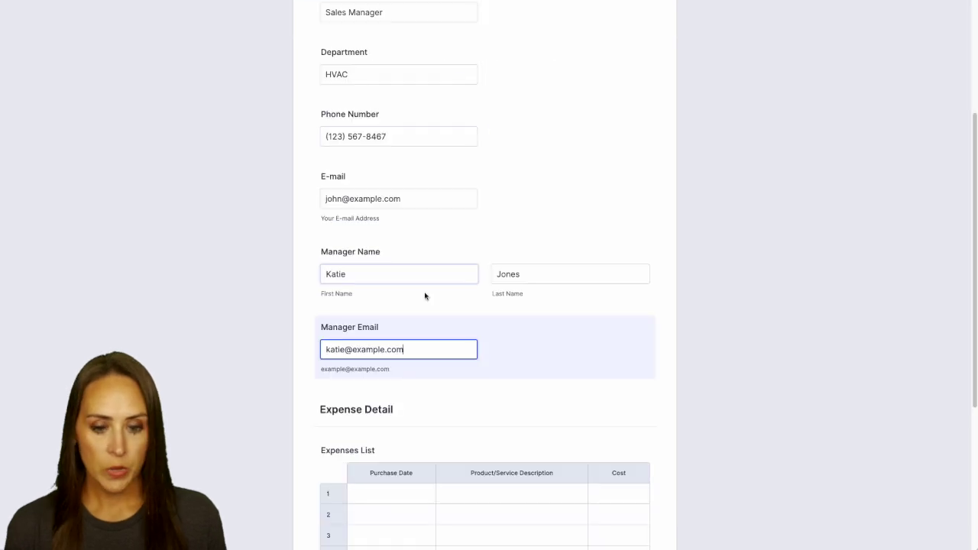
Fill the expenses table to total 999, certify, submit, and return to the Publish tab.
scroll(714, 320, "down", 3)
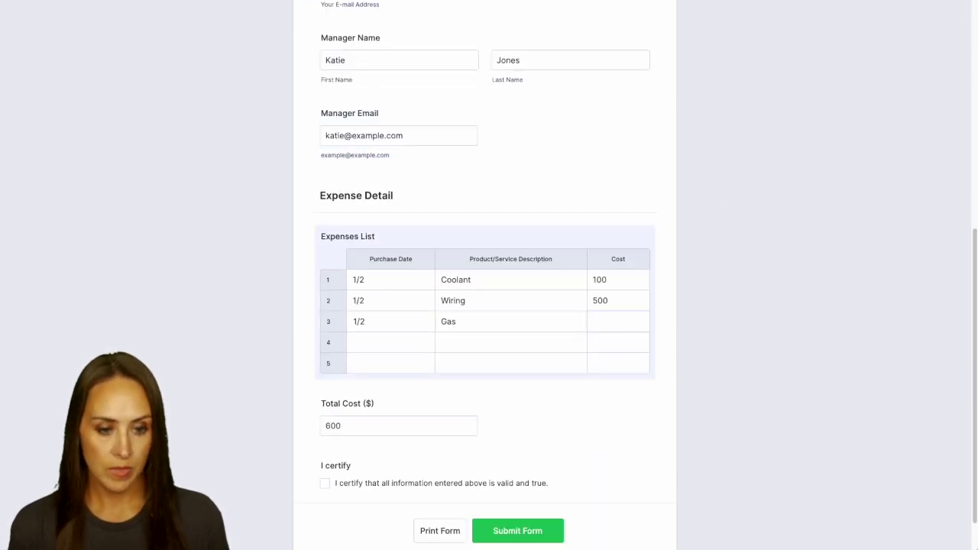
type("399")
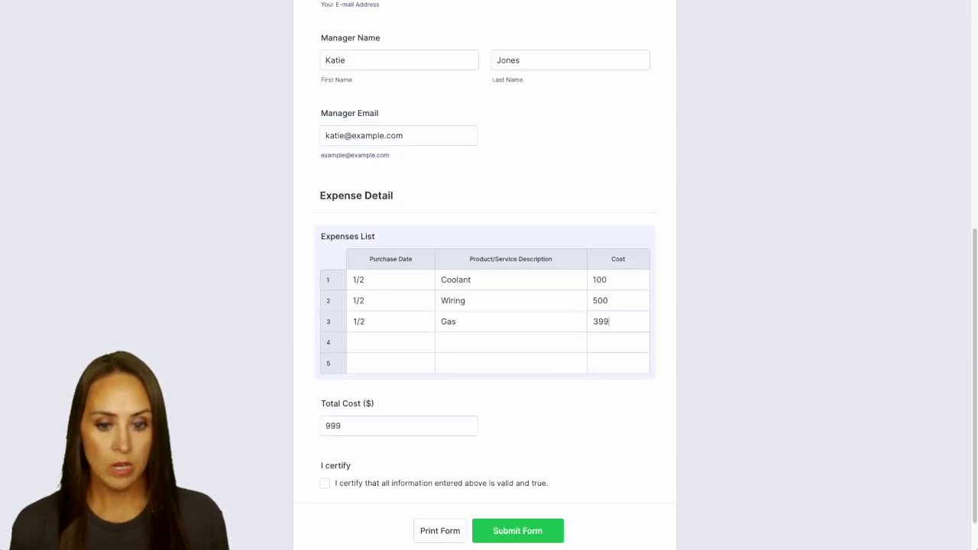
left_click(735, 341)
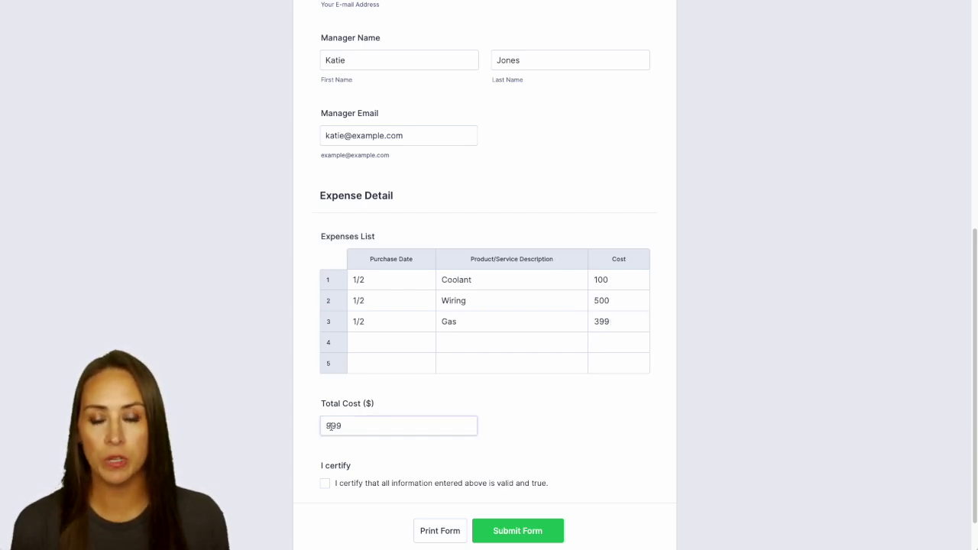
scroll(743, 404, "down", 1)
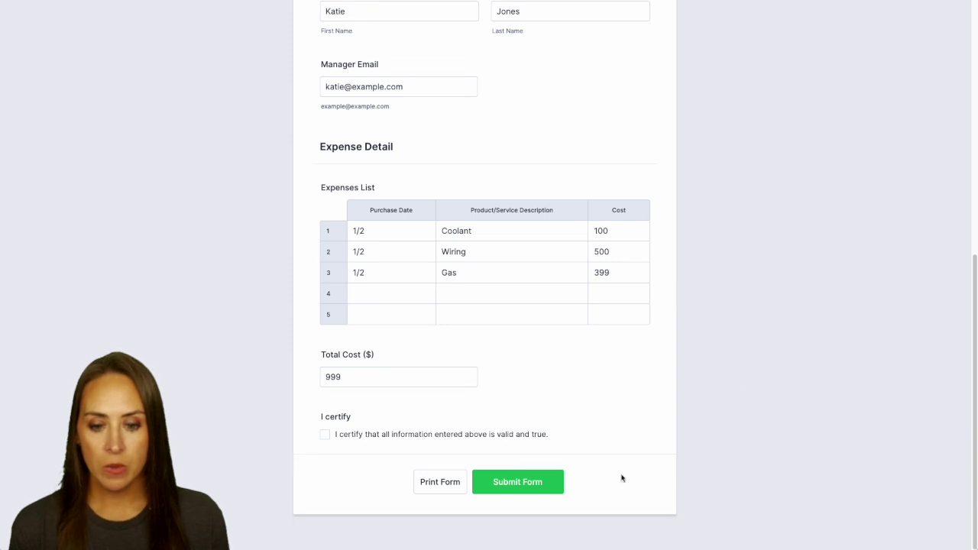
left_click(327, 435)
left_click(539, 485)
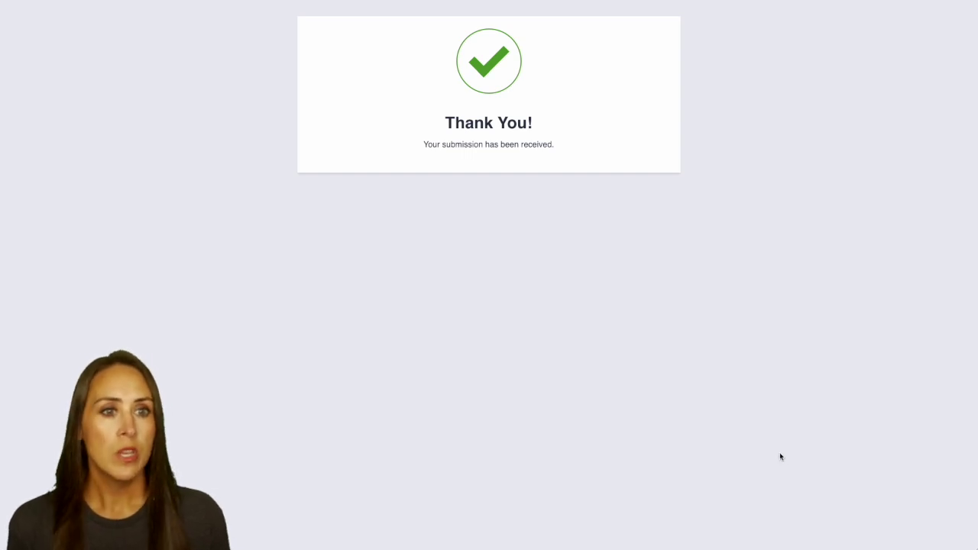
left_click(662, 3)
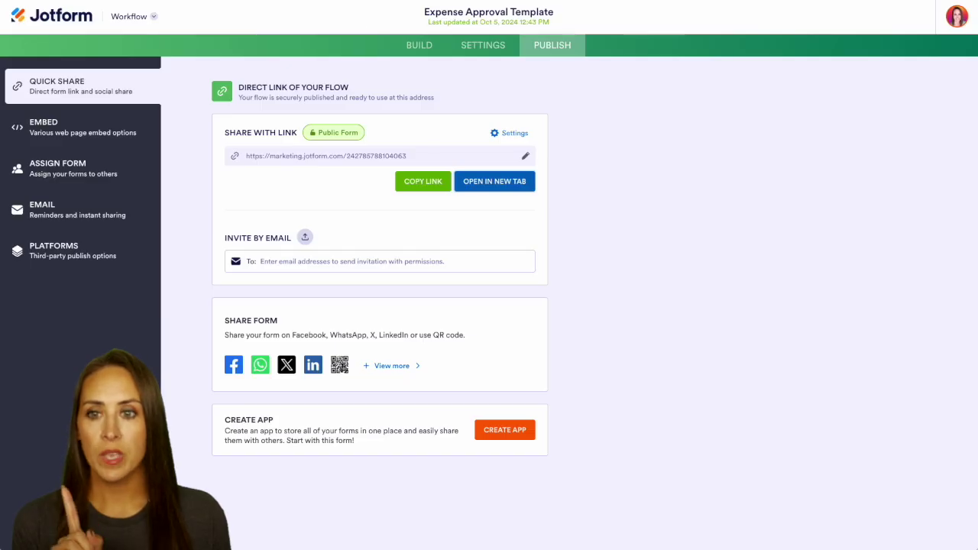
In Inbox, approve the 999 submission's Finance Specialist step, view approver statuses, and return to the builder.
left_click(135, 21)
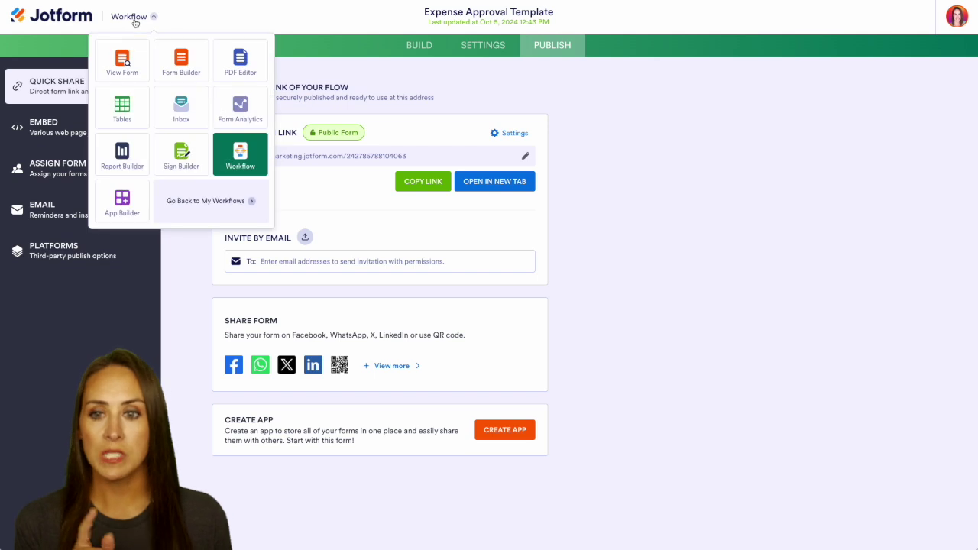
left_click(175, 110)
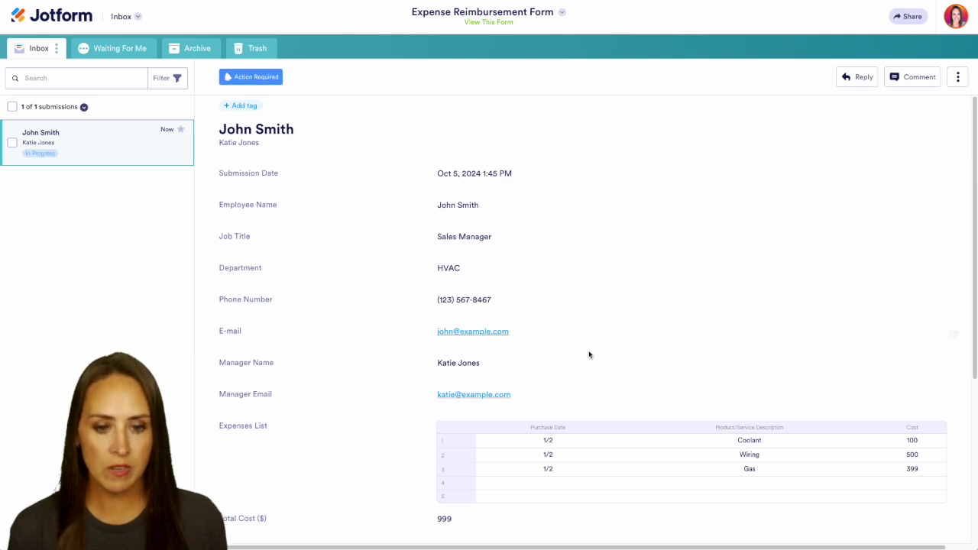
scroll(589, 354, "down", 3)
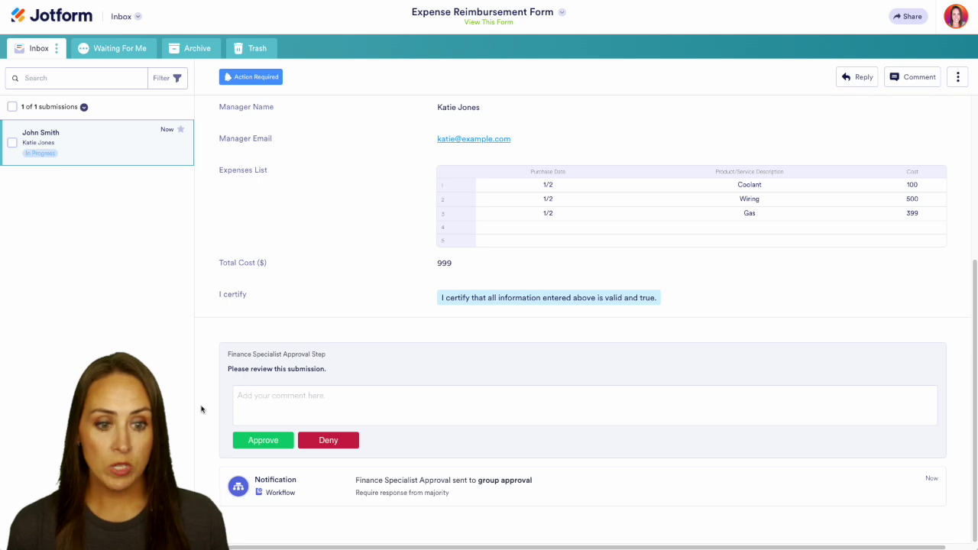
left_click(284, 441)
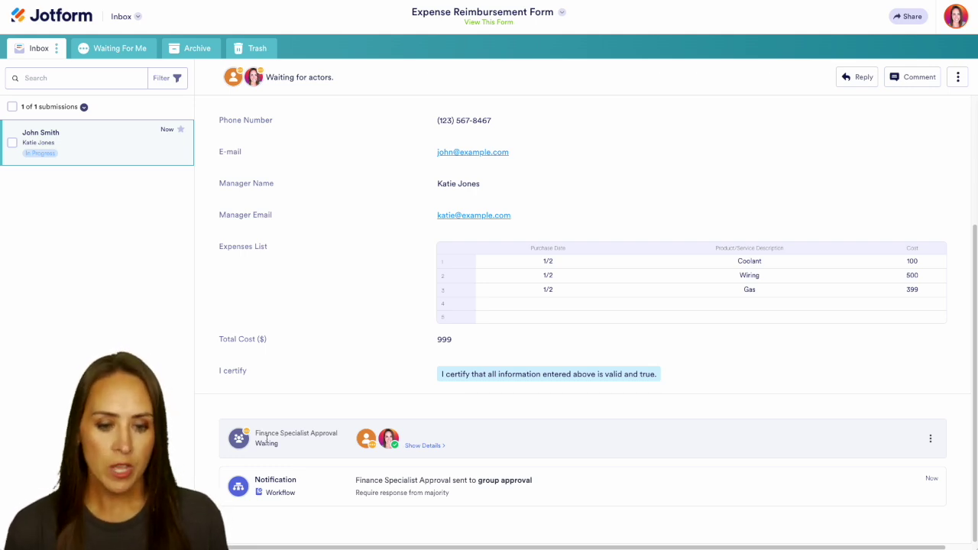
left_click(425, 446)
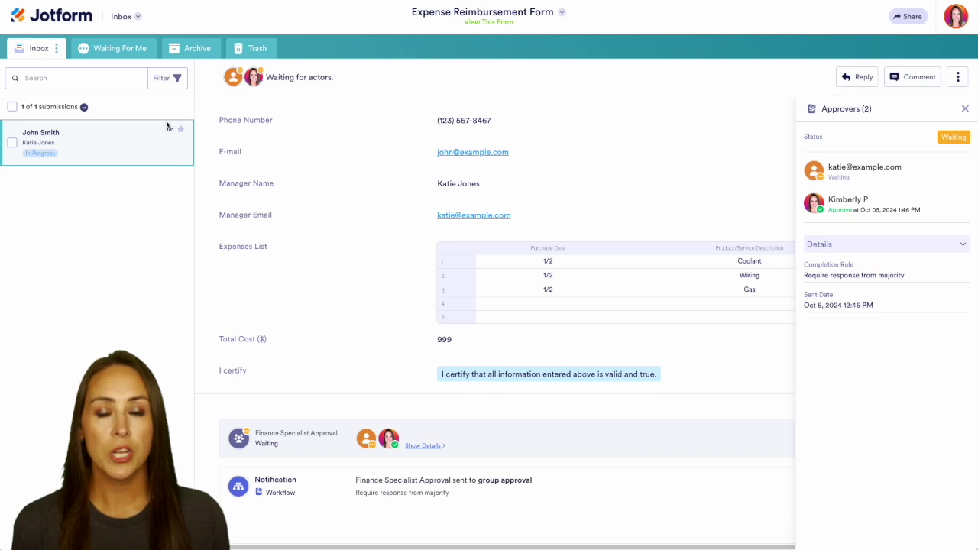
left_click(126, 17)
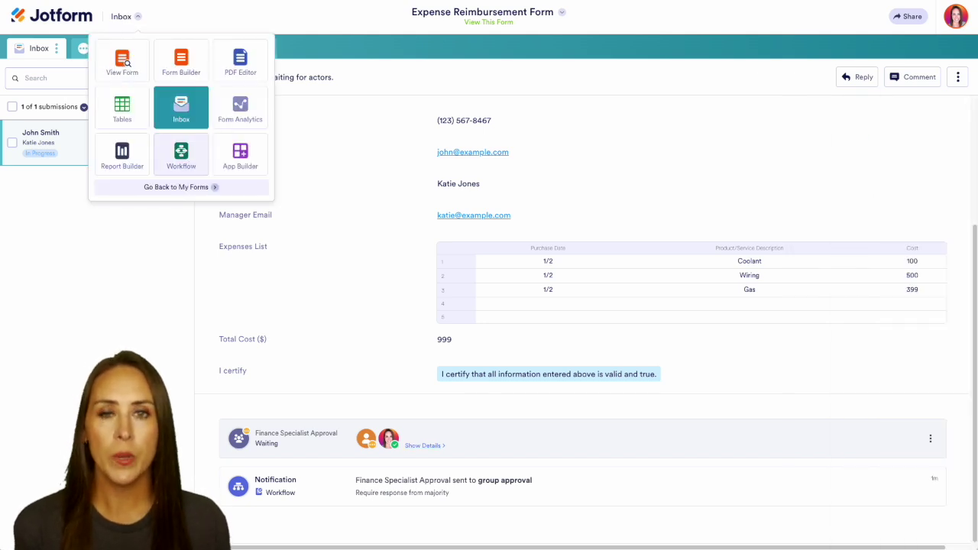
left_click(181, 156)
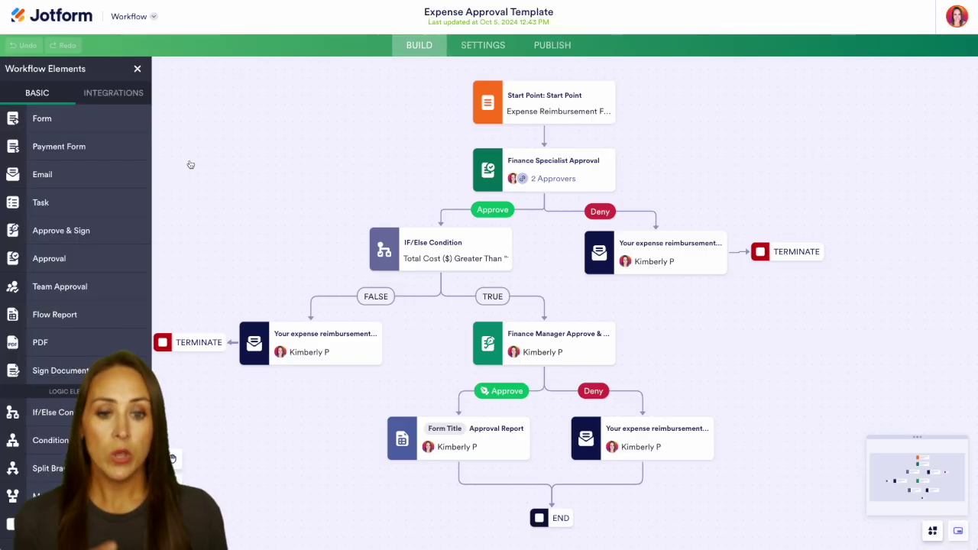
Set the Finance Specialist Approval Completion Rule to 'Require response from one person'.
left_click(588, 176)
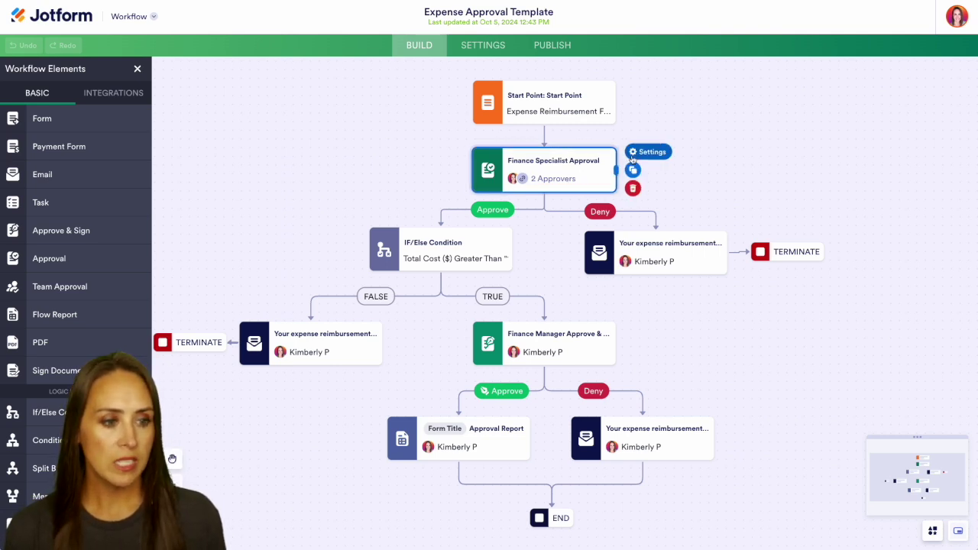
left_click(632, 156)
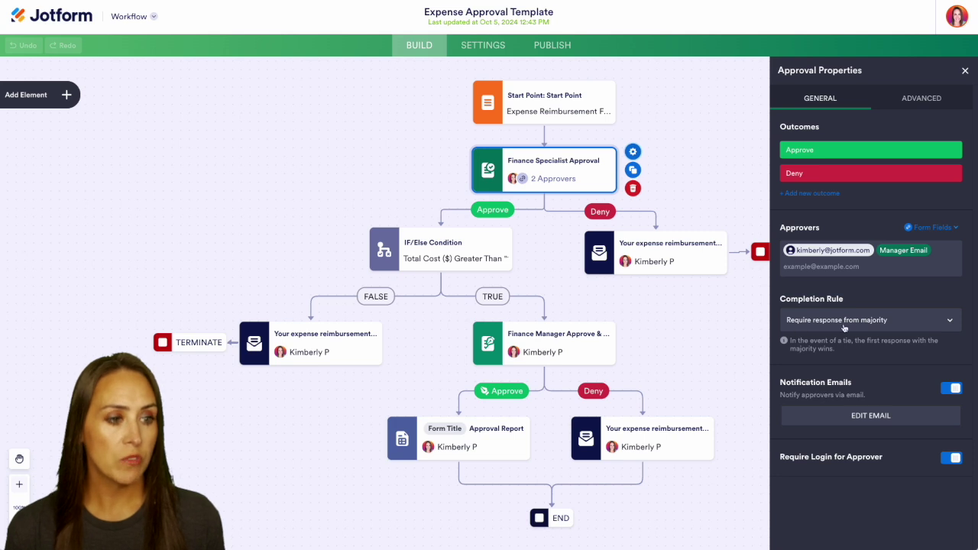
left_click(951, 321)
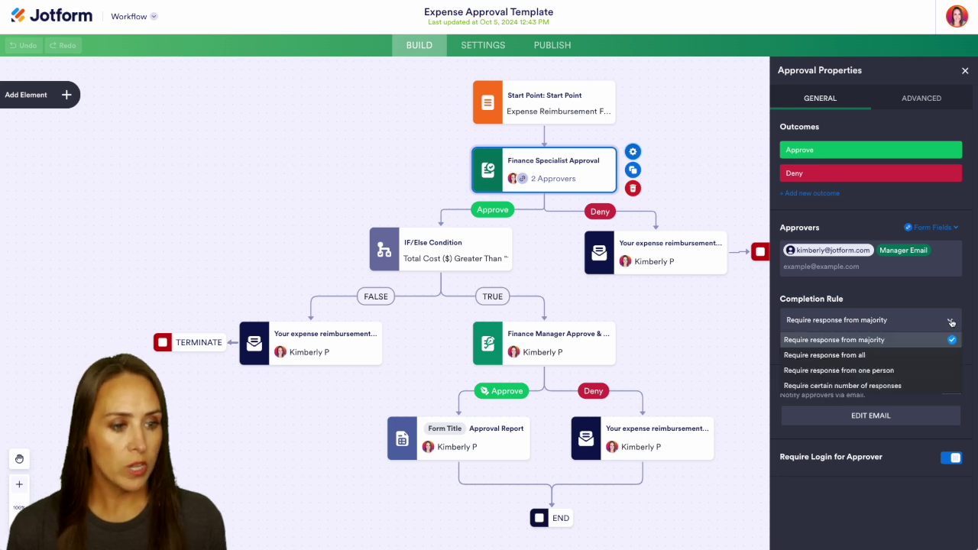
left_click(896, 370)
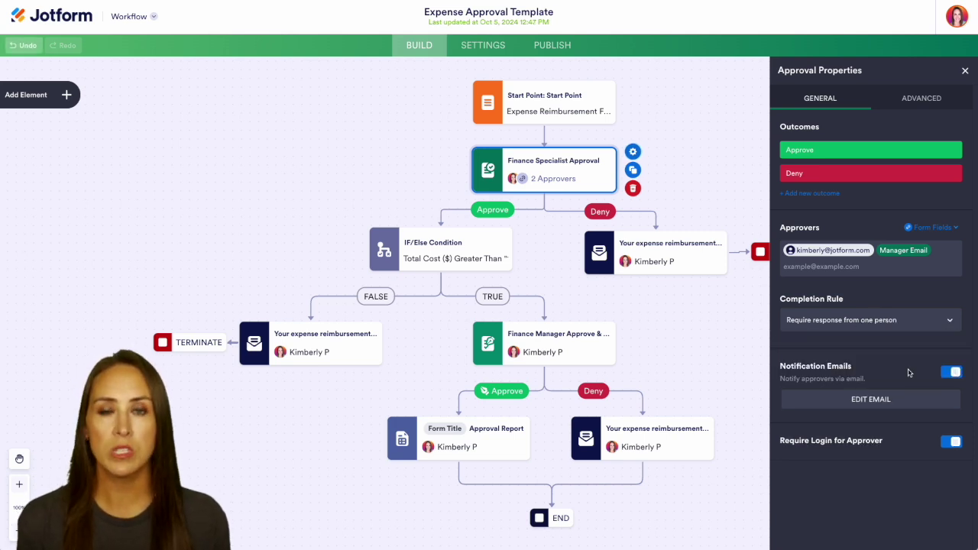